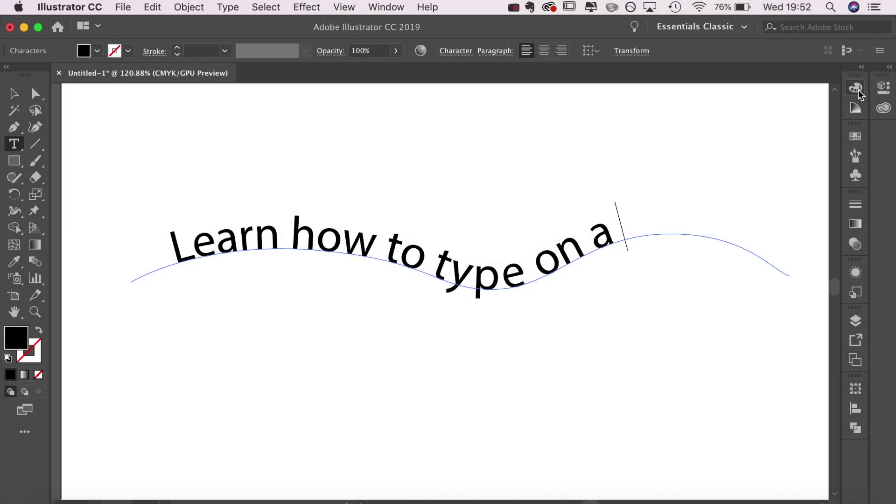
Step: Complete the wavy path text with the word "path!" and delete the whole text object
{"action": "type", "text": "path!"}
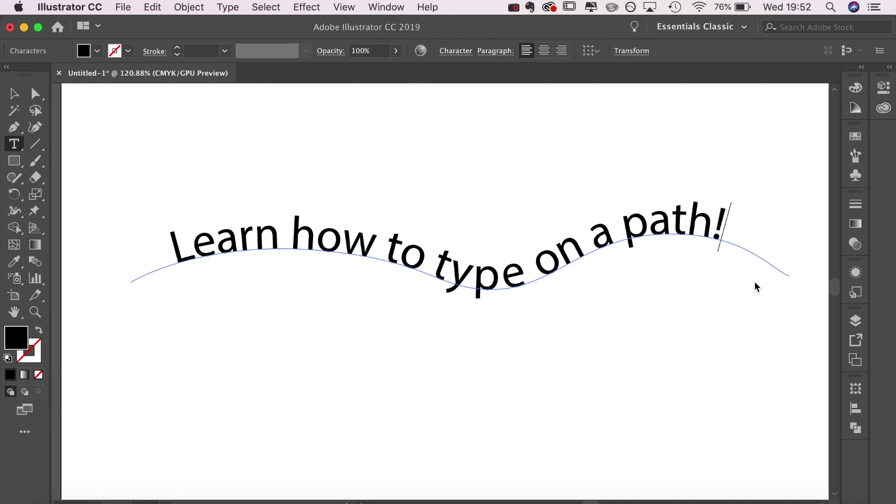
{"action": "left_click", "coordinate": [14, 93]}
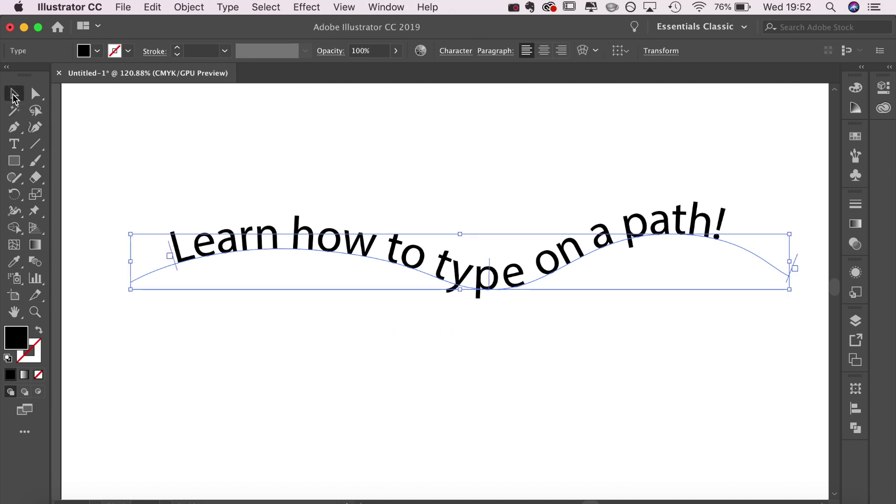
{"action": "key", "text": "Delete"}
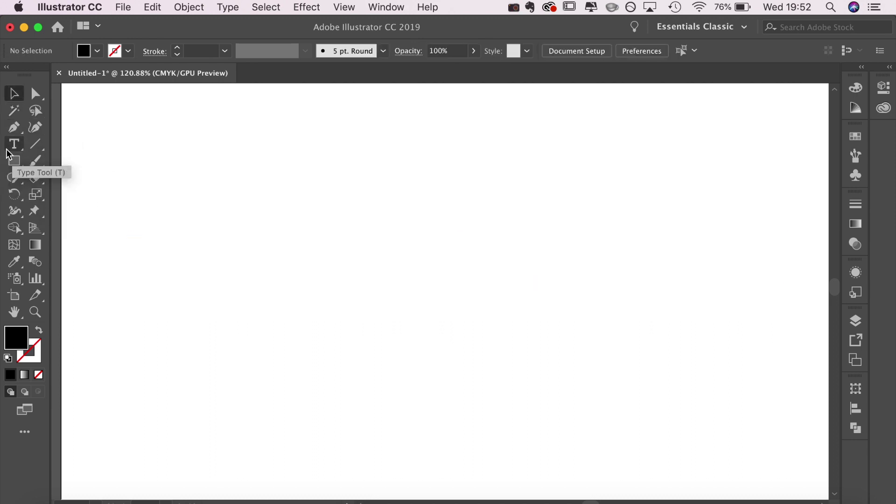
Step: Draw an open, peak-shaped path of two straight segments with the Pen tool and remove its fill
{"action": "left_click", "coordinate": [15, 127]}
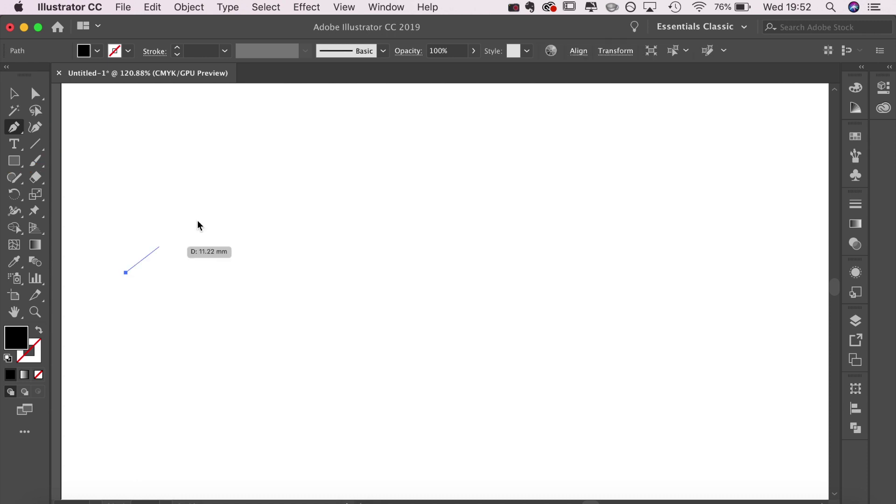
{"action": "left_click", "coordinate": [250, 161]}
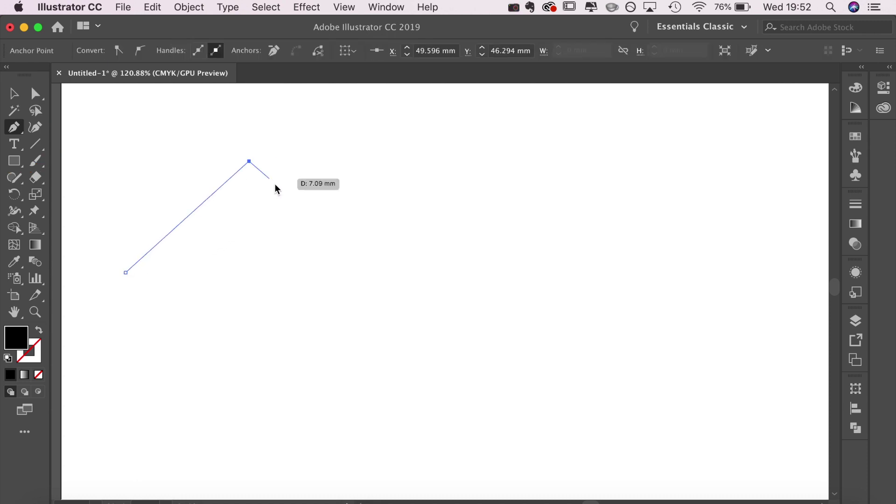
{"action": "left_click", "coordinate": [374, 273]}
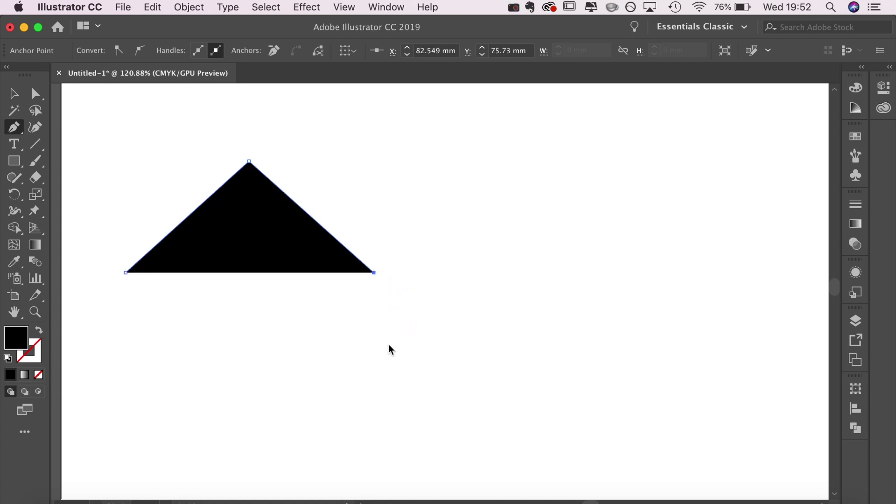
{"action": "left_click", "coordinate": [38, 380]}
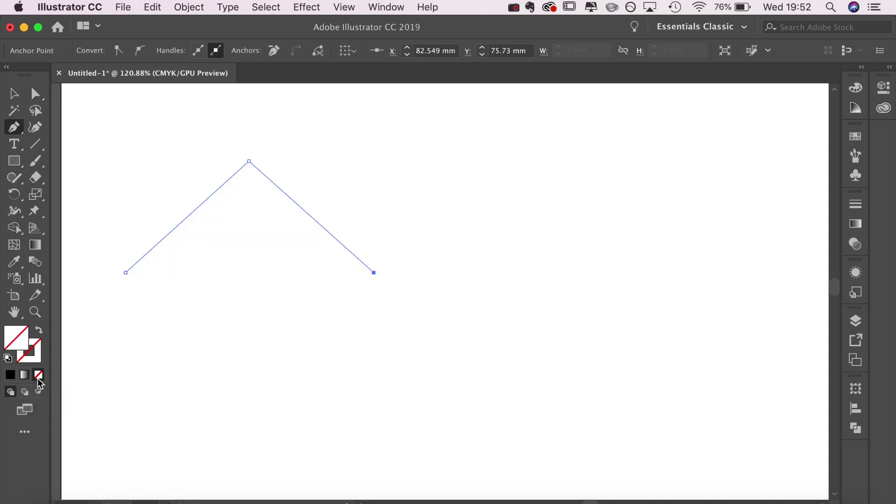
Step: Add the text "Hello friends" along the peaked path with the Type on a Path tool
{"action": "left_click", "coordinate": [16, 146]}
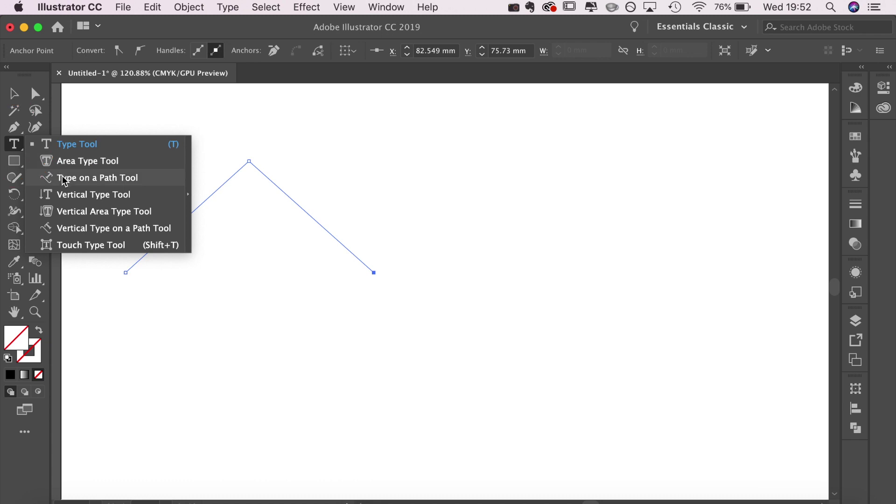
{"action": "left_click", "coordinate": [63, 180]}
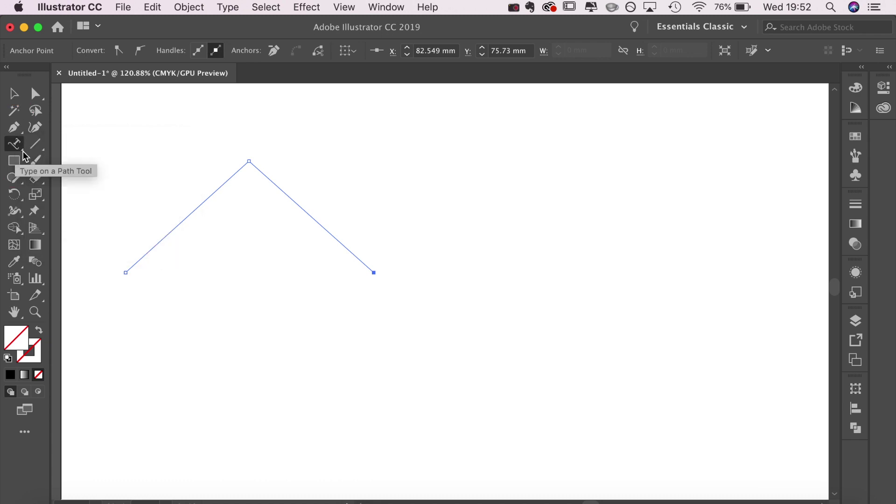
{"action": "left_click", "coordinate": [144, 257]}
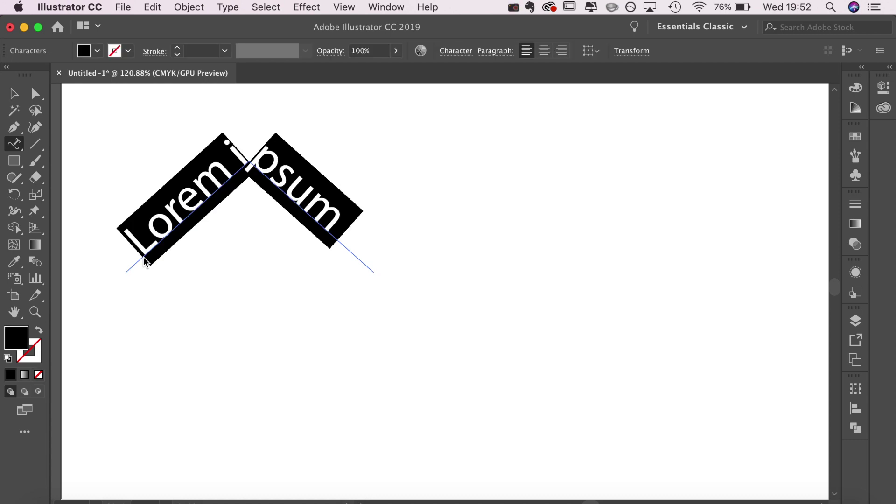
{"action": "type", "text": "Hello"}
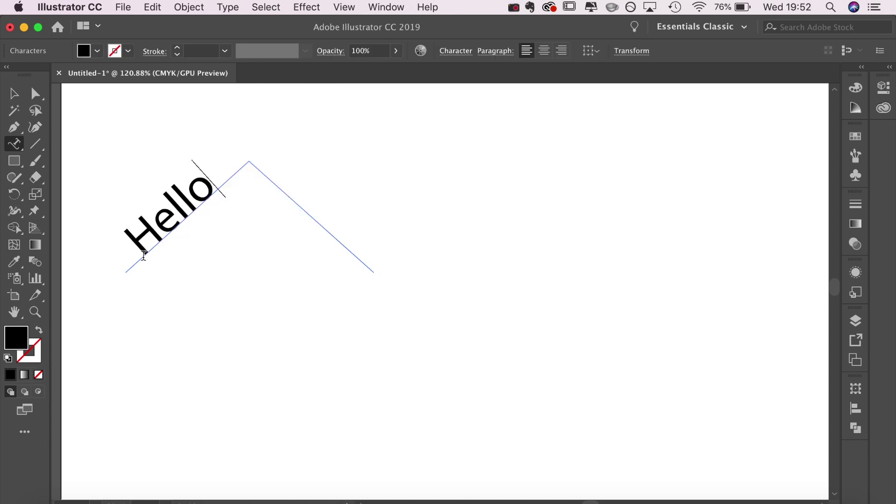
{"action": "type", "text": " fr"}
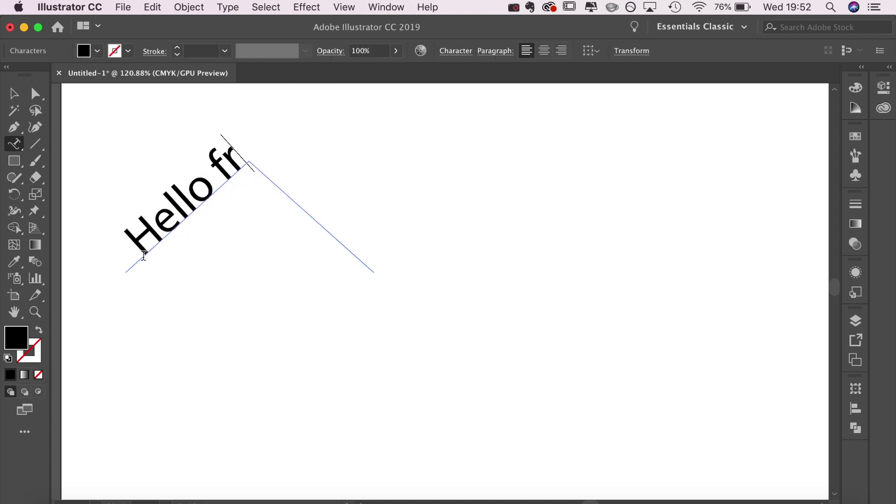
{"action": "type", "text": "iends"}
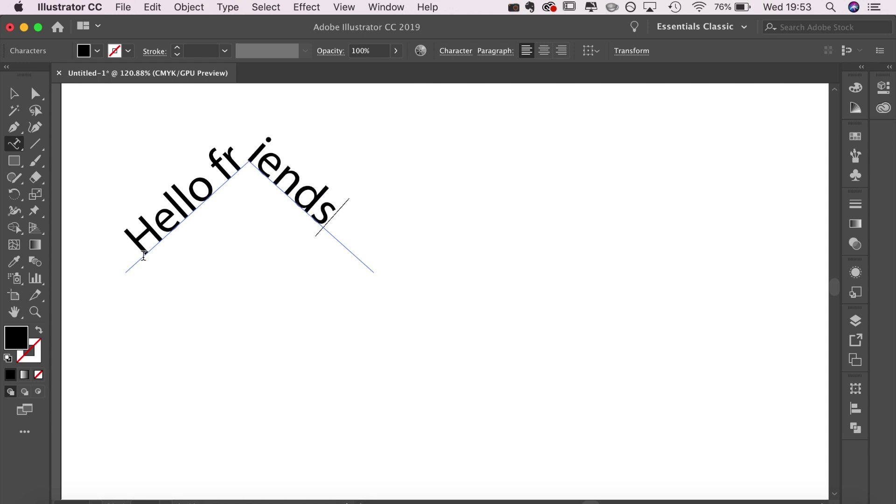
Step: Reposition "Hello friends" along the peaked path using its brackets, trying centred alignment and returning to left alignment
{"action": "left_click", "coordinate": [13, 98]}
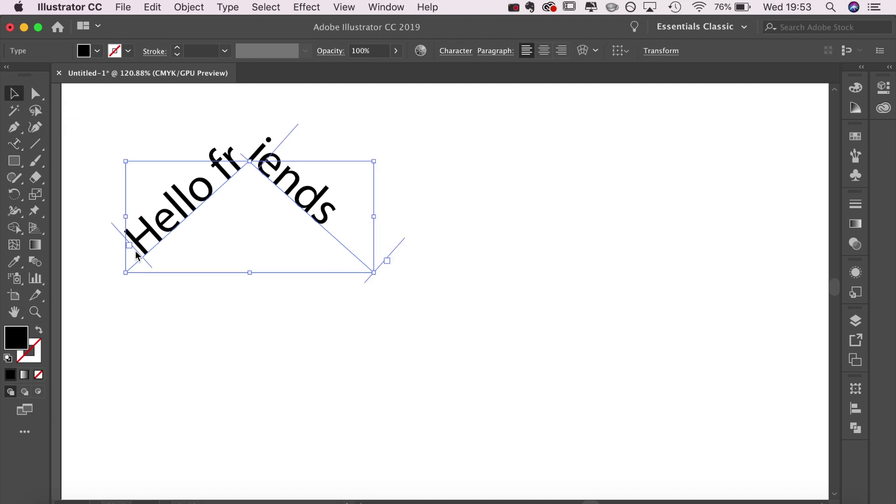
{"action": "left_click_drag", "start_coordinate": [134, 248], "coordinate": [159, 225]}
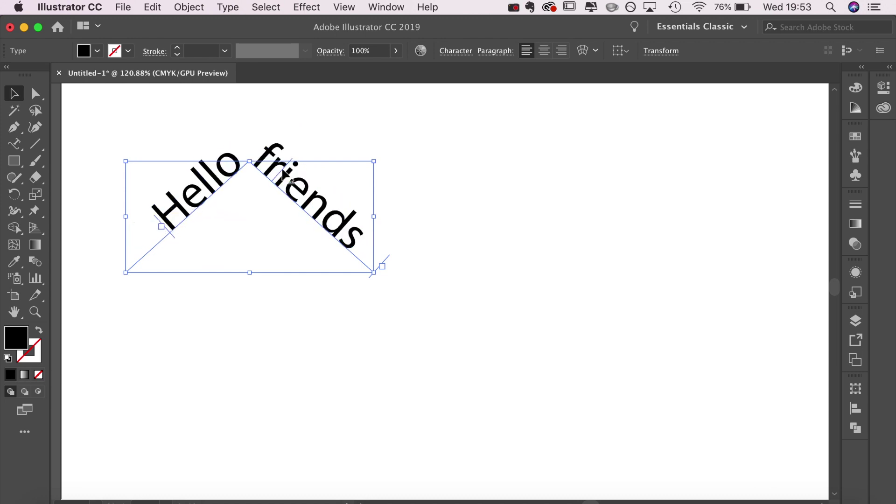
{"action": "left_click_drag", "start_coordinate": [249, 161], "coordinate": [255, 159]}
{"action": "left_click", "coordinate": [544, 51]}
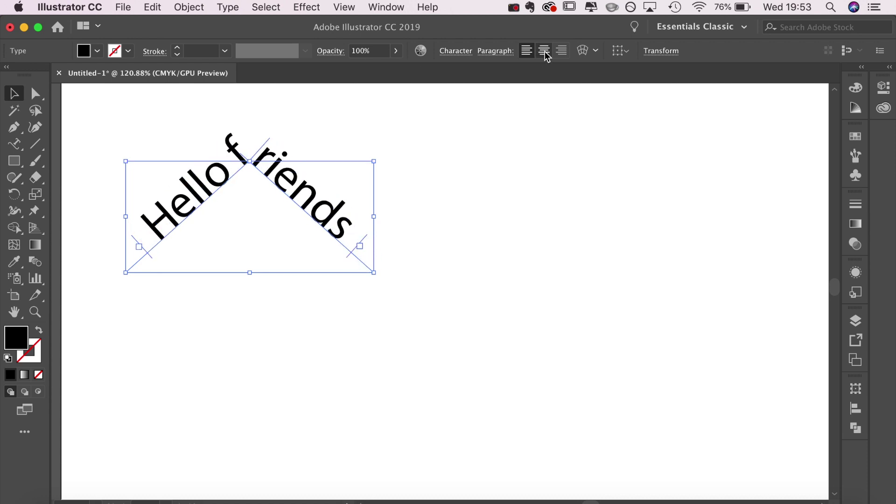
{"action": "left_click", "coordinate": [527, 52]}
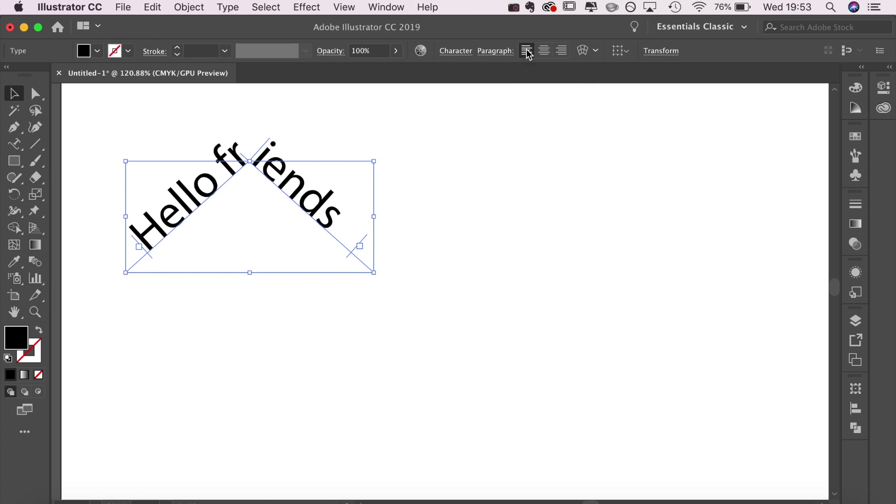
Step: Draw a circle beside the "Hello friends" text with the Ellipse tool and remove its fill
{"action": "left_click", "coordinate": [14, 164]}
{"action": "left_click", "coordinate": [56, 194]}
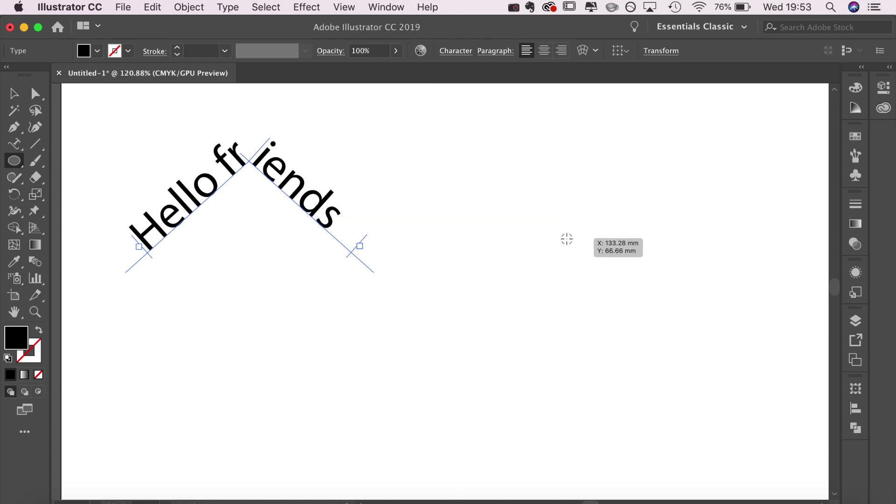
{"action": "left_click_drag", "start_coordinate": [566, 239], "coordinate": [667, 297]}
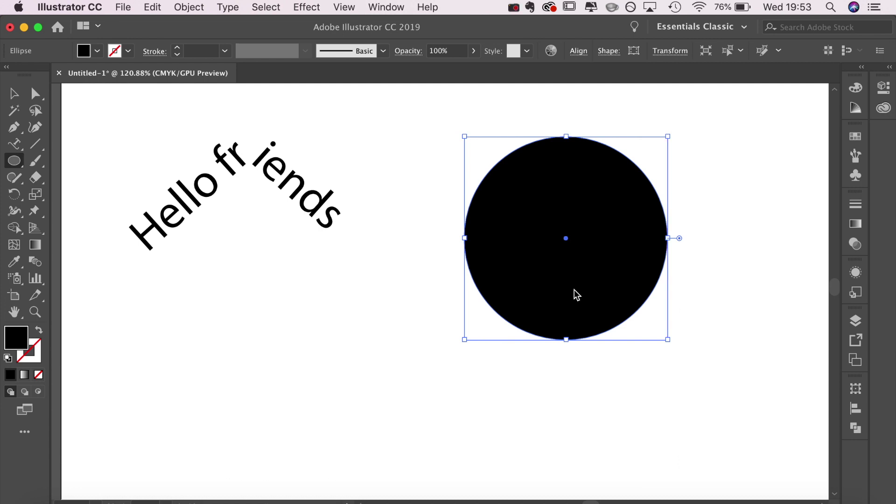
{"action": "left_click", "coordinate": [38, 374]}
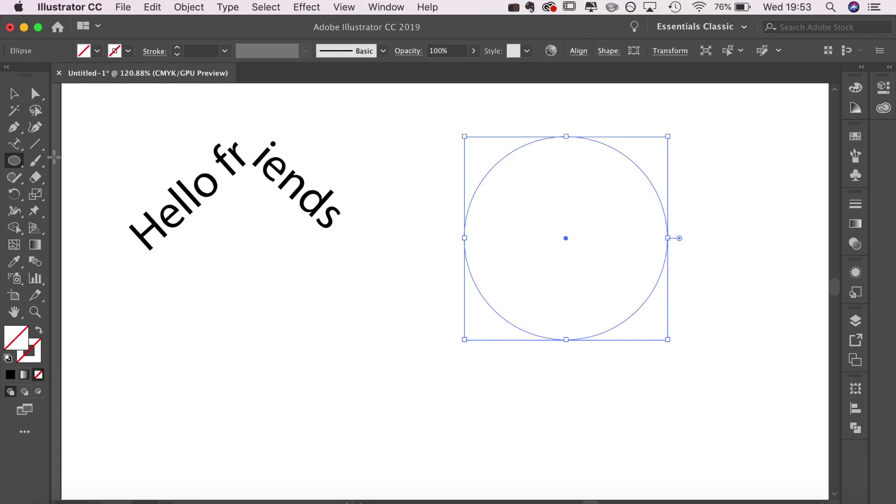
Step: Add the text "how are you today?" around the circle's outline with the Type on a Path tool
{"action": "left_click", "coordinate": [16, 148]}
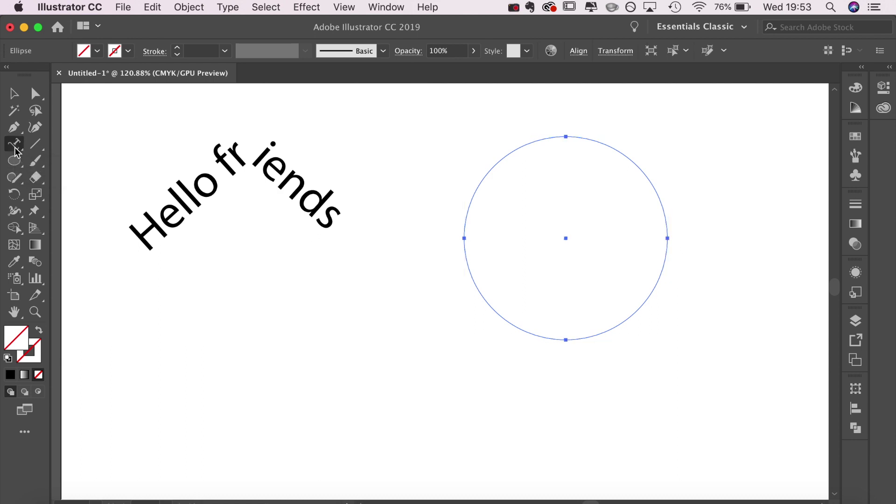
{"action": "left_click", "coordinate": [480, 183]}
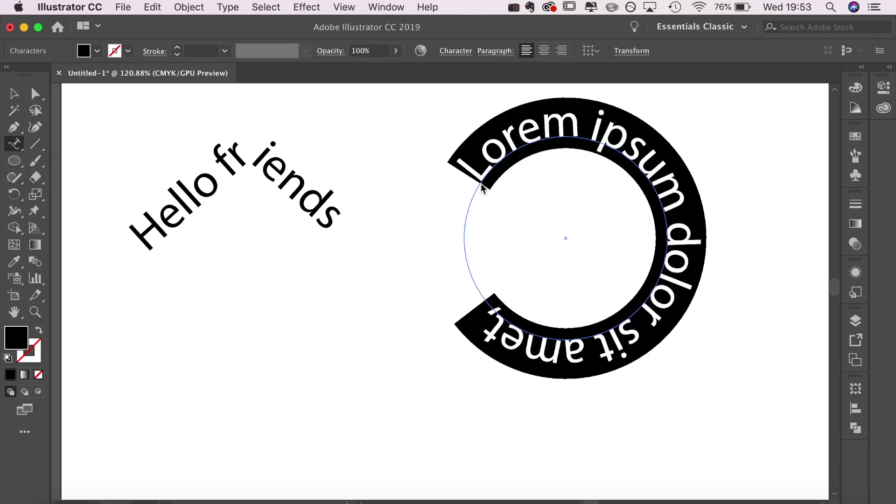
{"action": "type", "text": "how "}
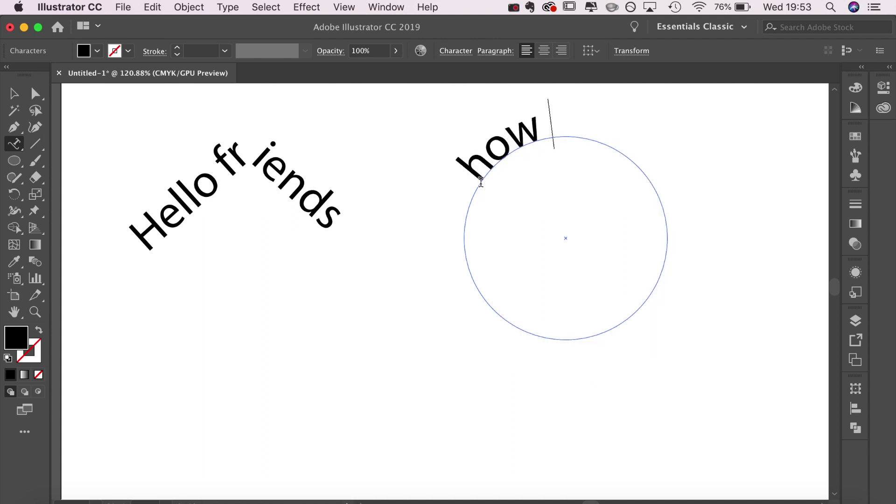
{"action": "type", "text": "are you today?"}
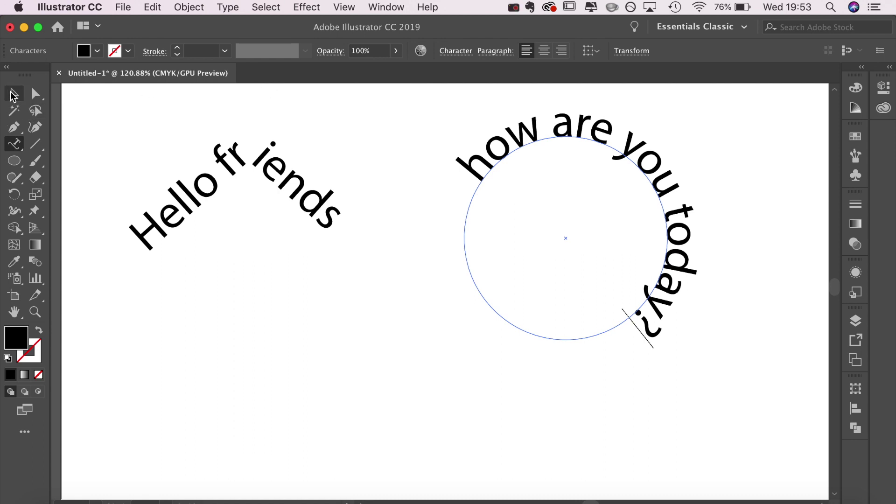
Step: Slide "how are you today?" around the circle, flip it to the inside of the outline, and deselect it
{"action": "left_click", "coordinate": [16, 95]}
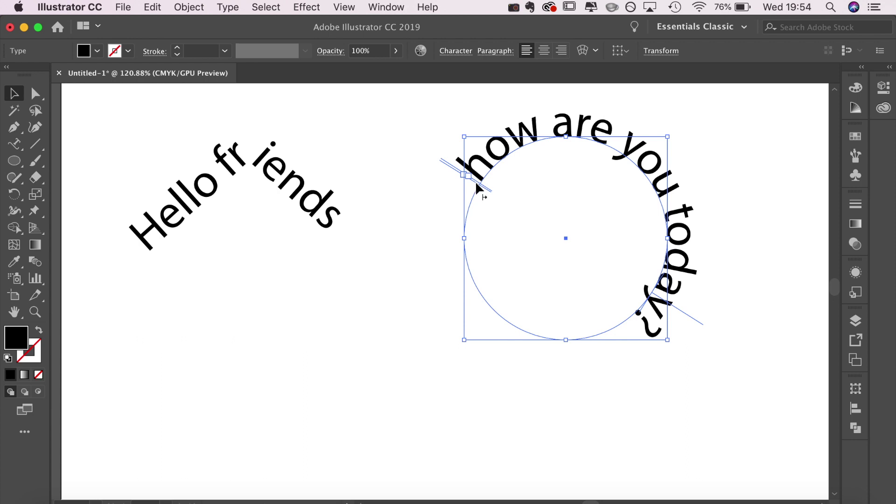
{"action": "left_click_drag", "start_coordinate": [477, 186], "coordinate": [456, 218]}
{"action": "scroll", "coordinate": [485, 408], "scroll_direction": "up", "scroll_amount": 3}
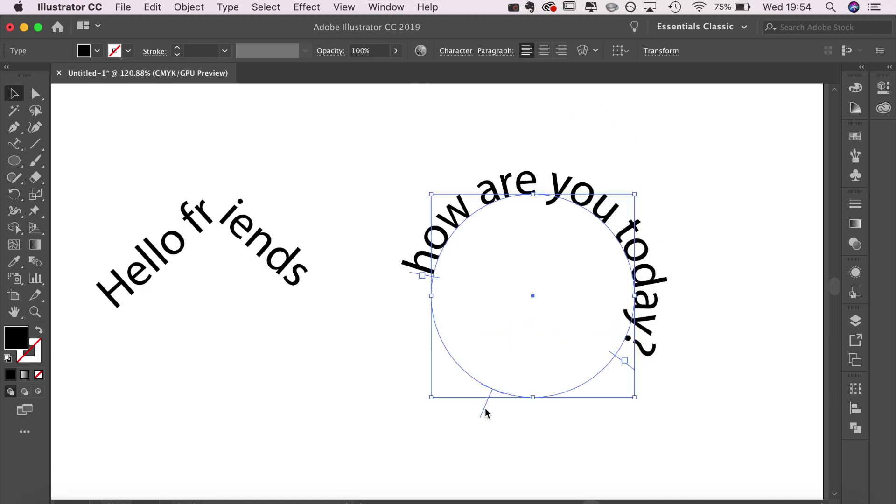
{"action": "left_click_drag", "start_coordinate": [484, 408], "coordinate": [525, 216]}
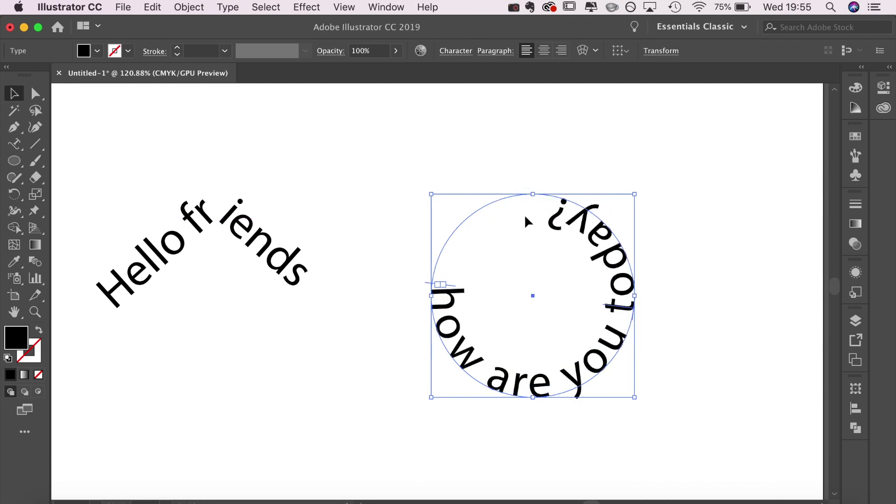
{"action": "left_click", "coordinate": [726, 228]}
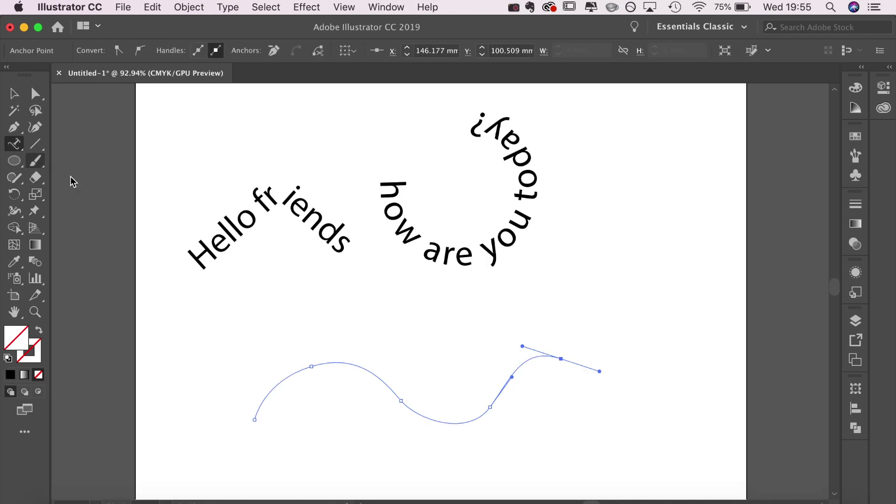
Step: Add the text "this is really fun, lol" along the wavy path and centre-align it
{"action": "left_click", "coordinate": [274, 383]}
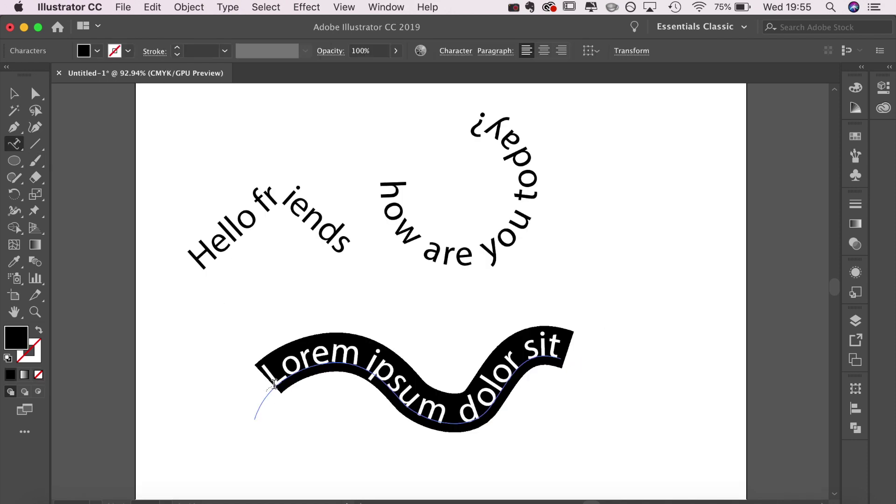
{"action": "type", "text": "thi"}
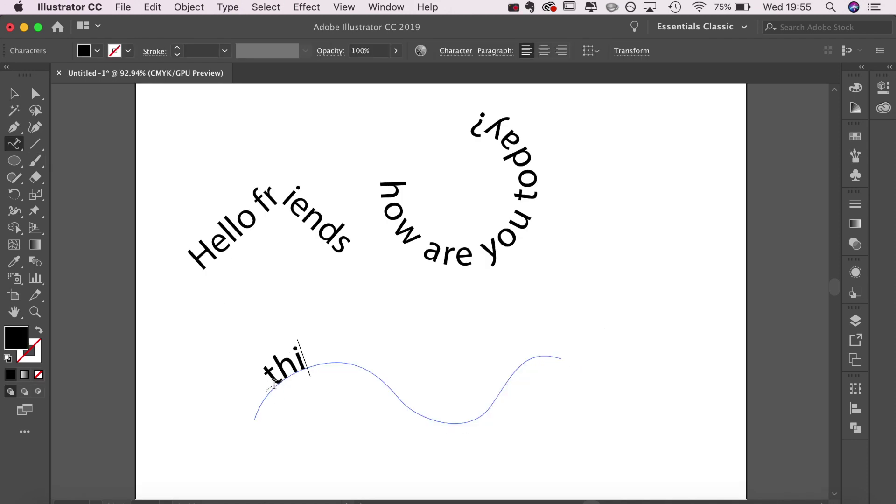
{"action": "type", "text": "s is real"}
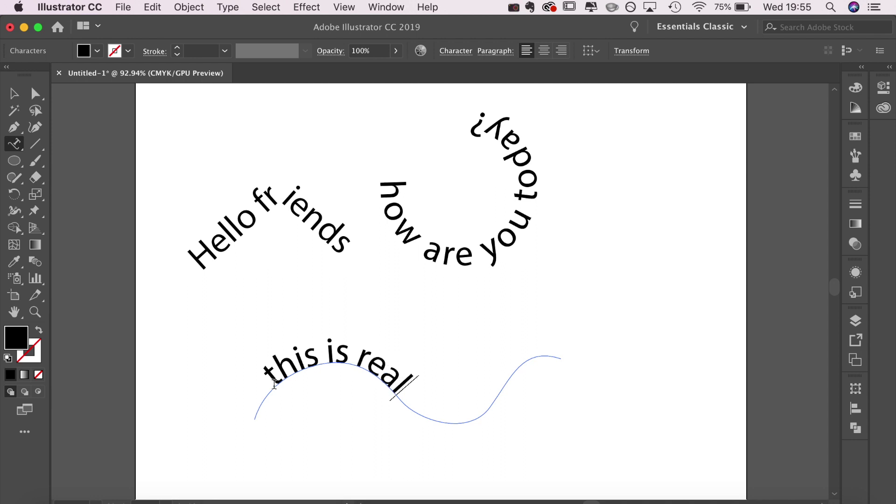
{"action": "type", "text": "ly fun"}
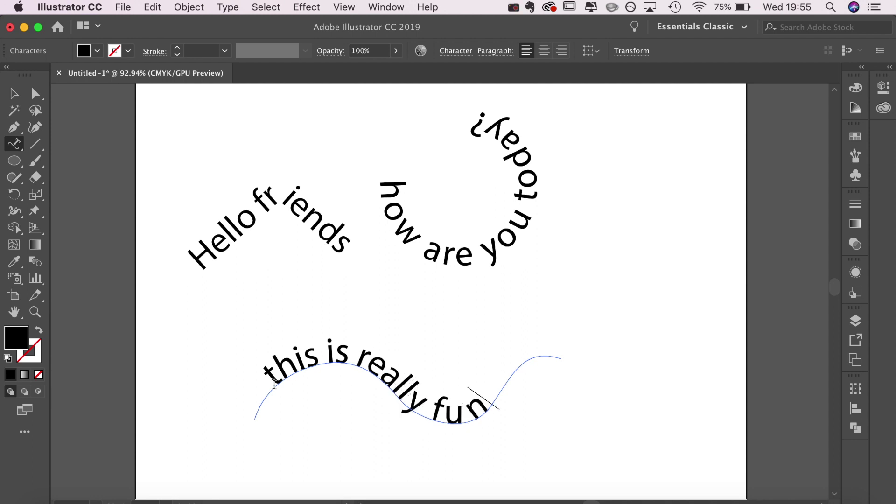
{"action": "type", "text": ", lol"}
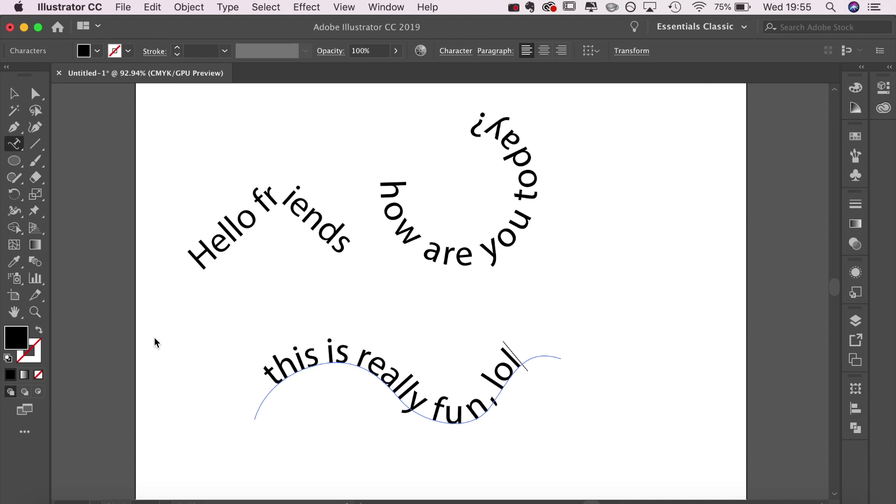
{"action": "left_click", "coordinate": [14, 93]}
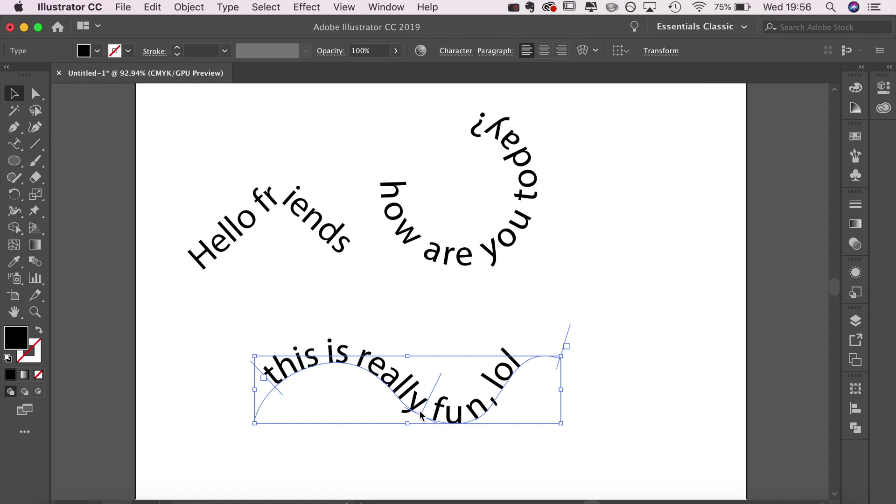
{"action": "left_click", "coordinate": [544, 51]}
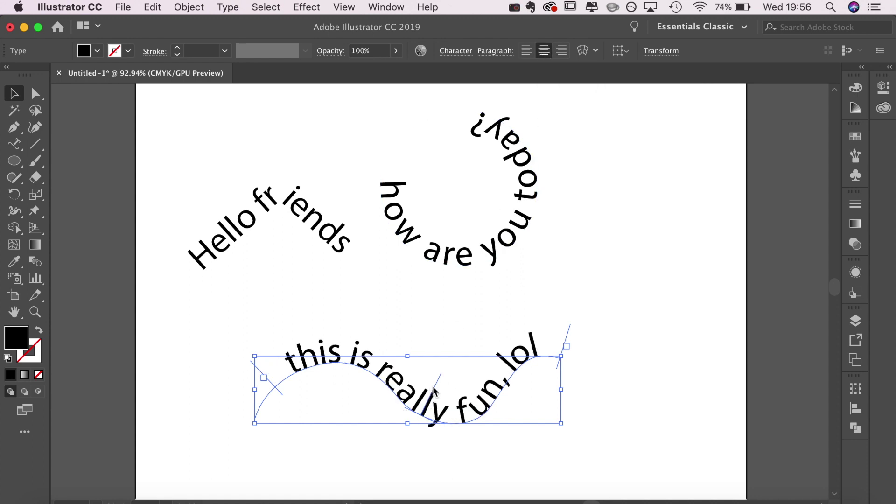
Step: Flip "this is really fun, lol" to the underside of its wavy path, undo the flip, and deselect the text
{"action": "left_click_drag", "start_coordinate": [430, 391], "coordinate": [408, 419]}
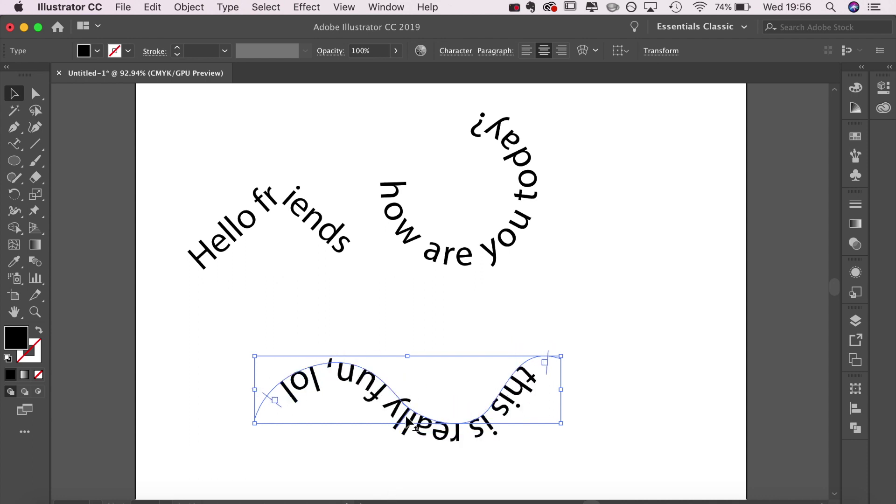
{"action": "key", "text": "super+z"}
{"action": "key", "text": "super+shift+a"}
Step: Make Vertical Type on a Path the current type tool and draw a vertical line about 88 mm long beside the circular text with the Pen tool
{"action": "left_click", "coordinate": [14, 143]}
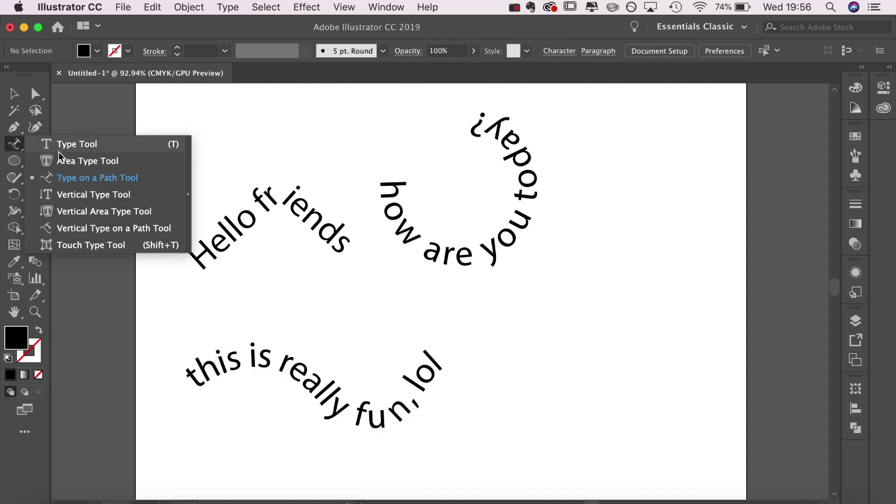
{"action": "left_click", "coordinate": [88, 229]}
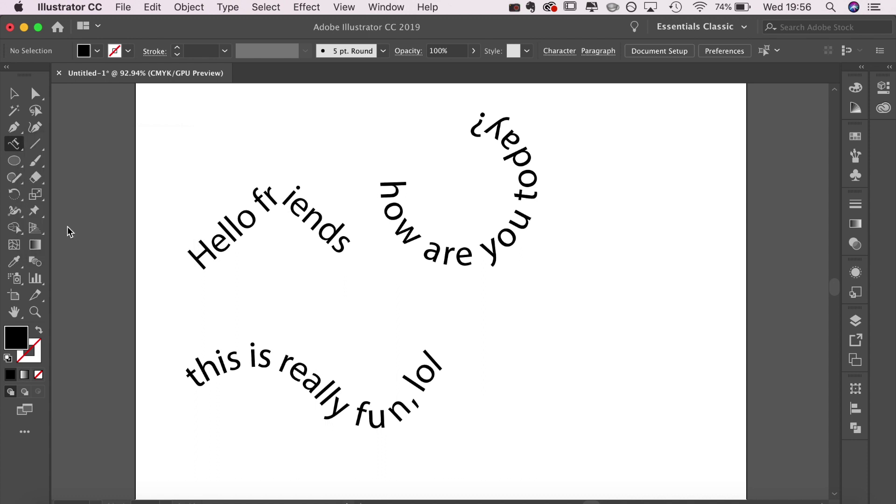
{"action": "left_click", "coordinate": [15, 128]}
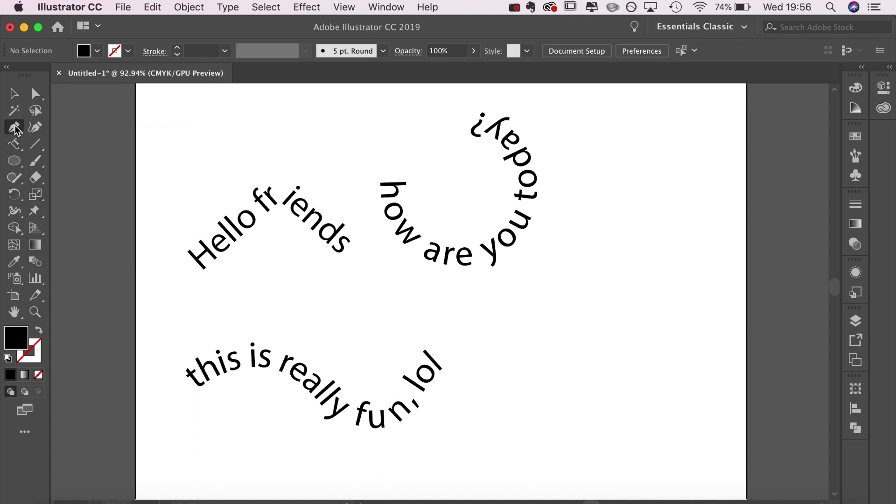
{"action": "left_click", "coordinate": [629, 169]}
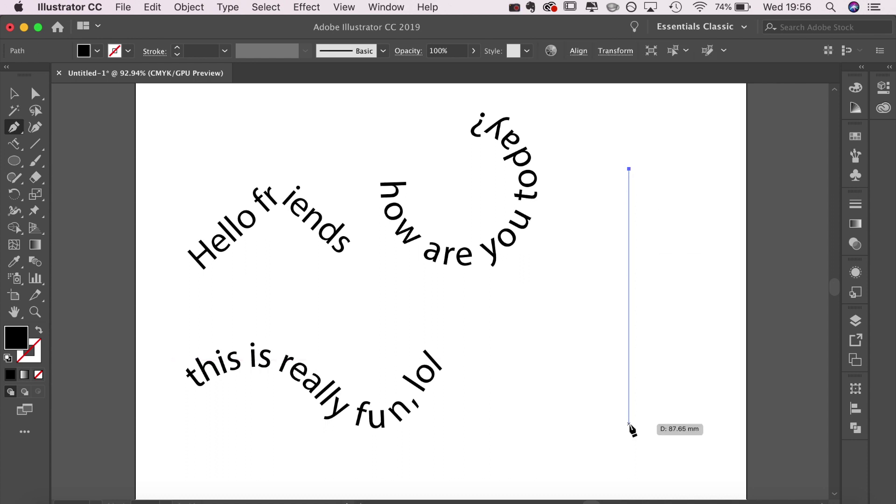
{"action": "left_click", "coordinate": [629, 424]}
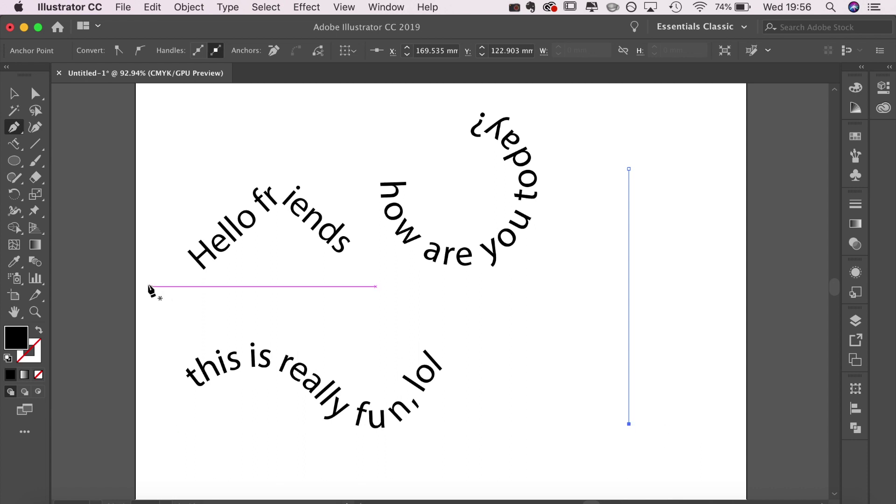
Step: Add the text "hello" down the vertical line with the Vertical Type on a Path tool
{"action": "left_click", "coordinate": [15, 143]}
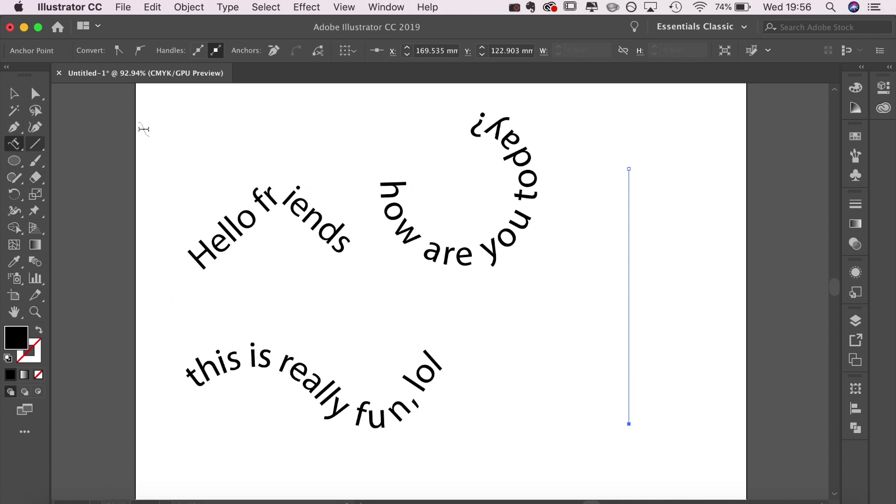
{"action": "left_click", "coordinate": [633, 188]}
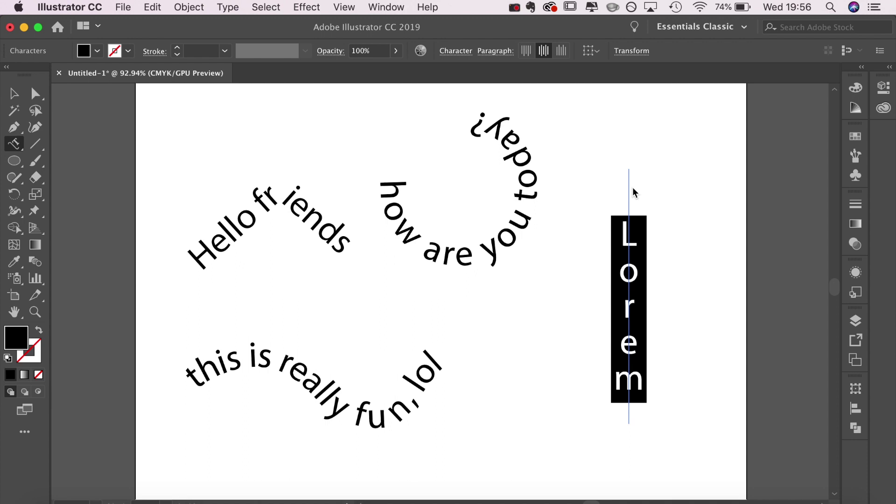
{"action": "type", "text": "h"}
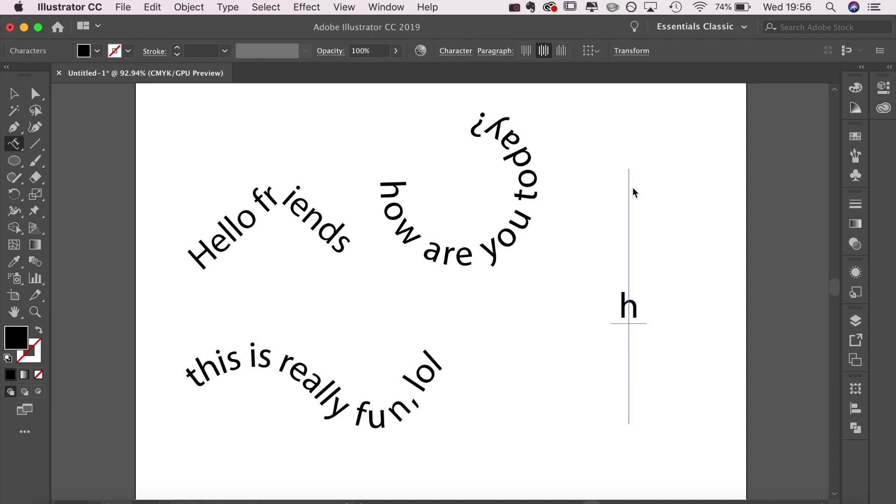
{"action": "type", "text": "ello"}
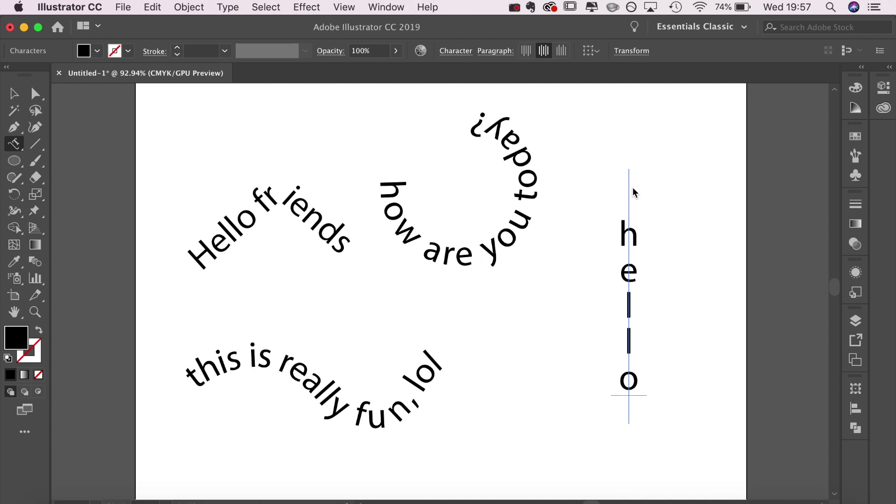
{"action": "key", "text": "Escape"}
Step: Nudge "hello" slightly up its line, try top and bottom alignment, and leave it centre-aligned and deselected
{"action": "mouse_move", "coordinate": [644, 309]}
{"action": "left_mouse_down"}
{"action": "mouse_move", "coordinate": [645, 293]}
{"action": "mouse_move", "coordinate": [644, 303]}
{"action": "left_mouse_up"}
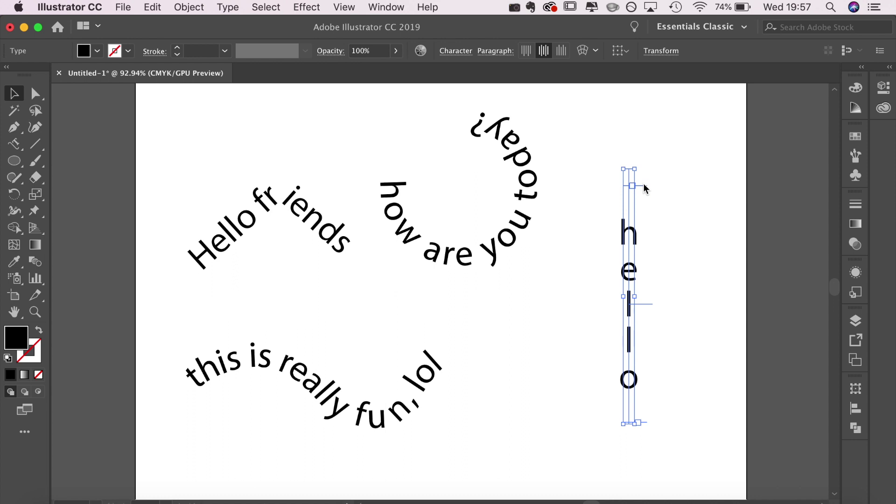
{"action": "left_click", "coordinate": [526, 52]}
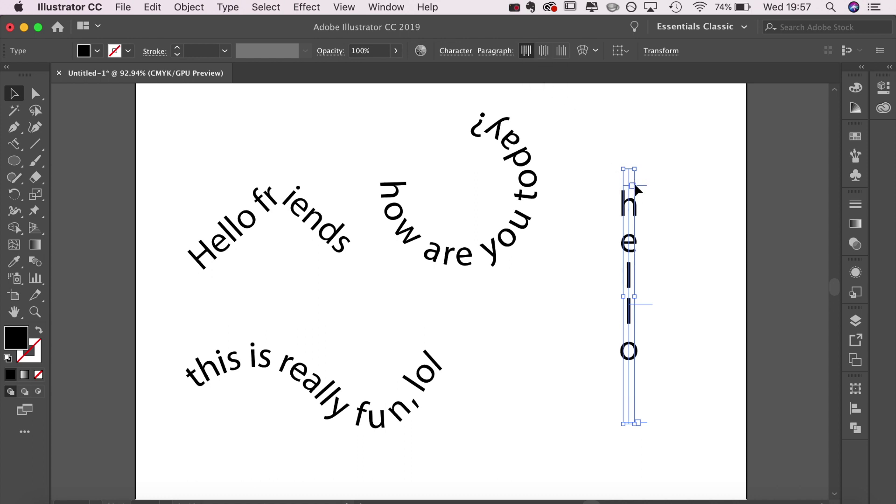
{"action": "left_click", "coordinate": [561, 50]}
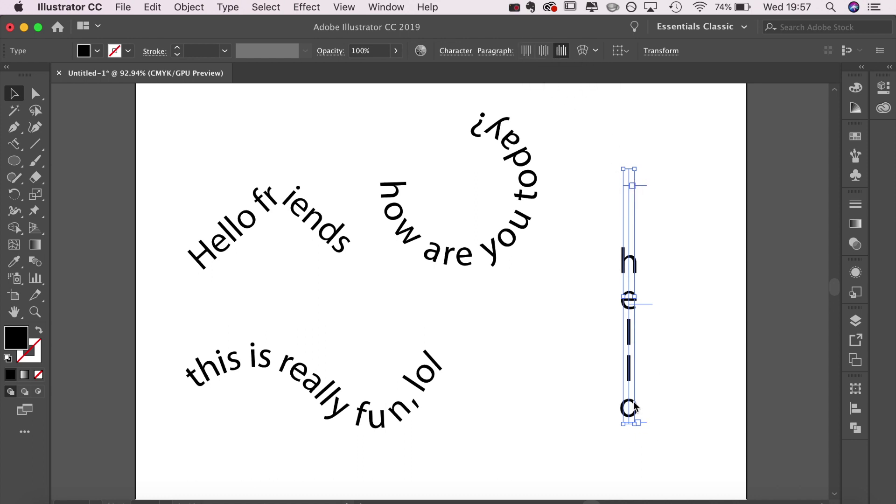
{"action": "left_click", "coordinate": [543, 50]}
{"action": "left_click", "coordinate": [685, 257]}
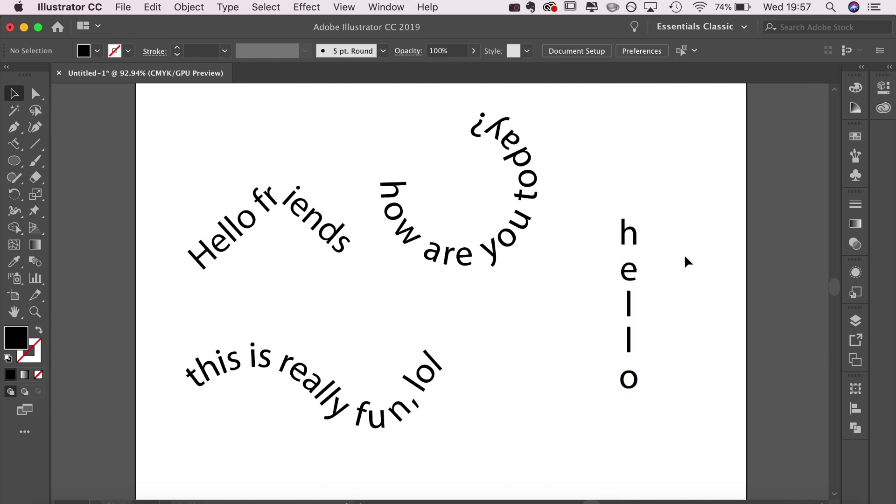